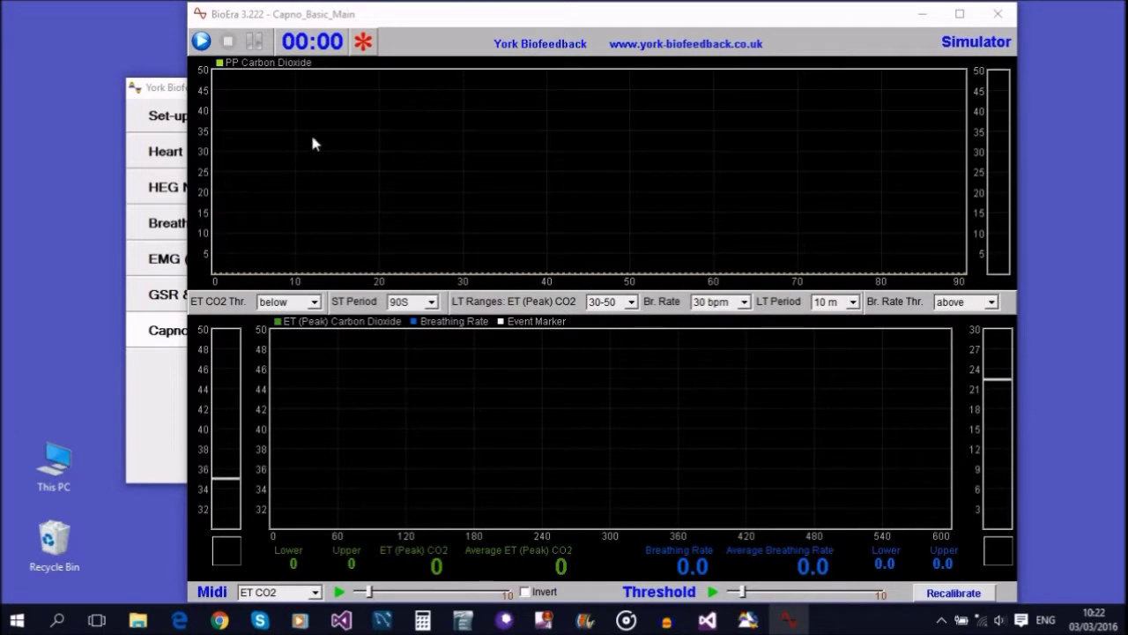
left_click(201, 44)
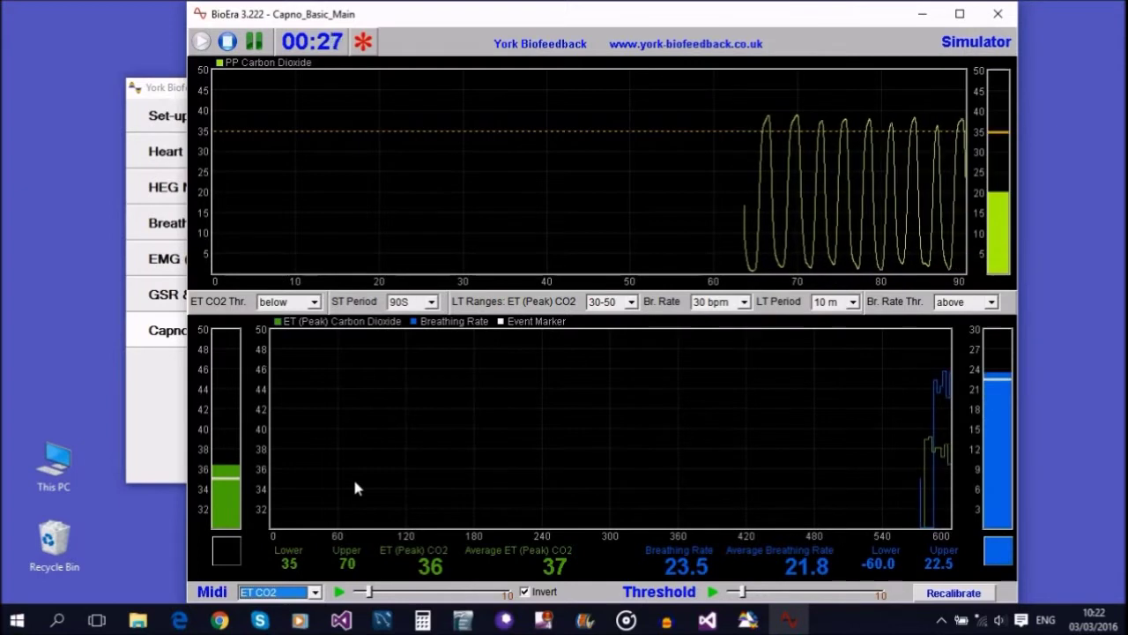
left_click(283, 593)
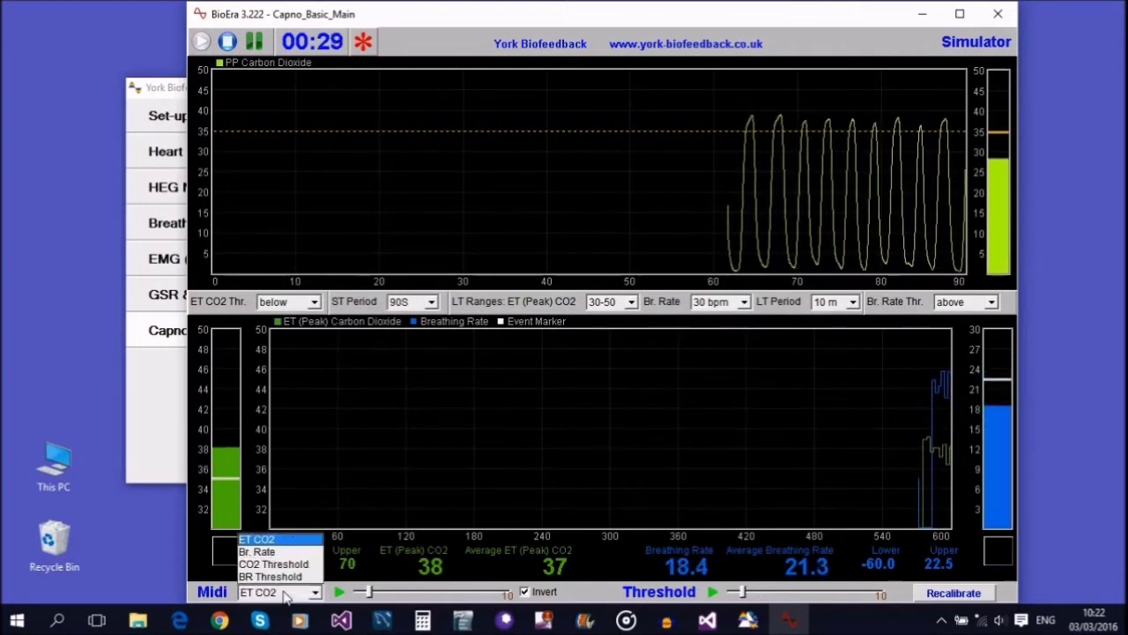
left_click(260, 538)
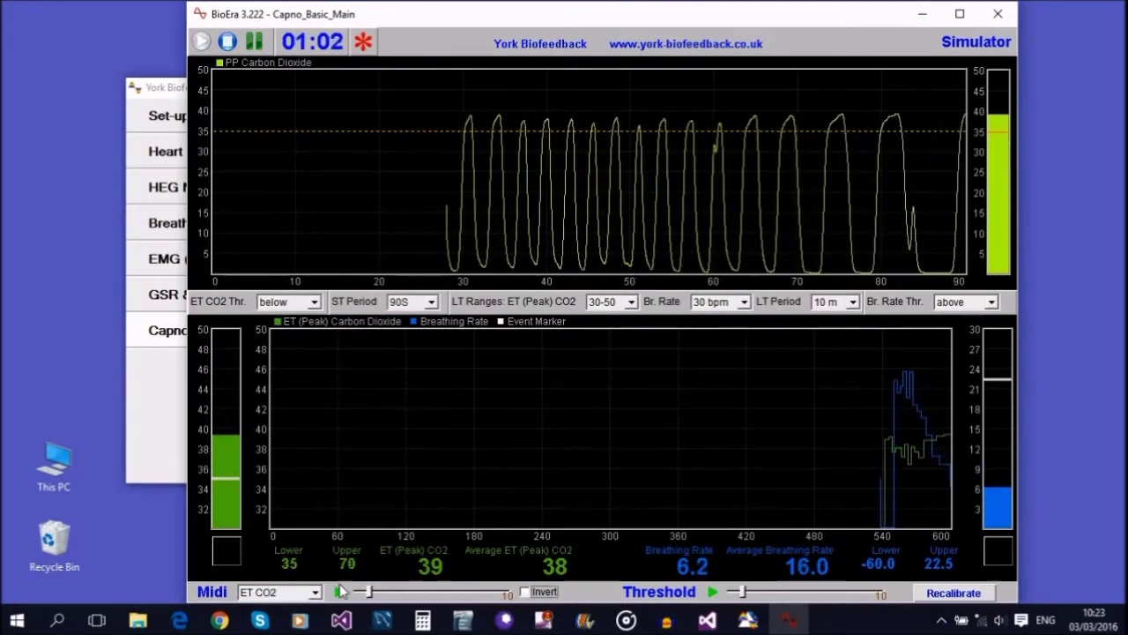
Step: Play the MIDI sound feedback briefly, then stop it again
left_click(340, 591)
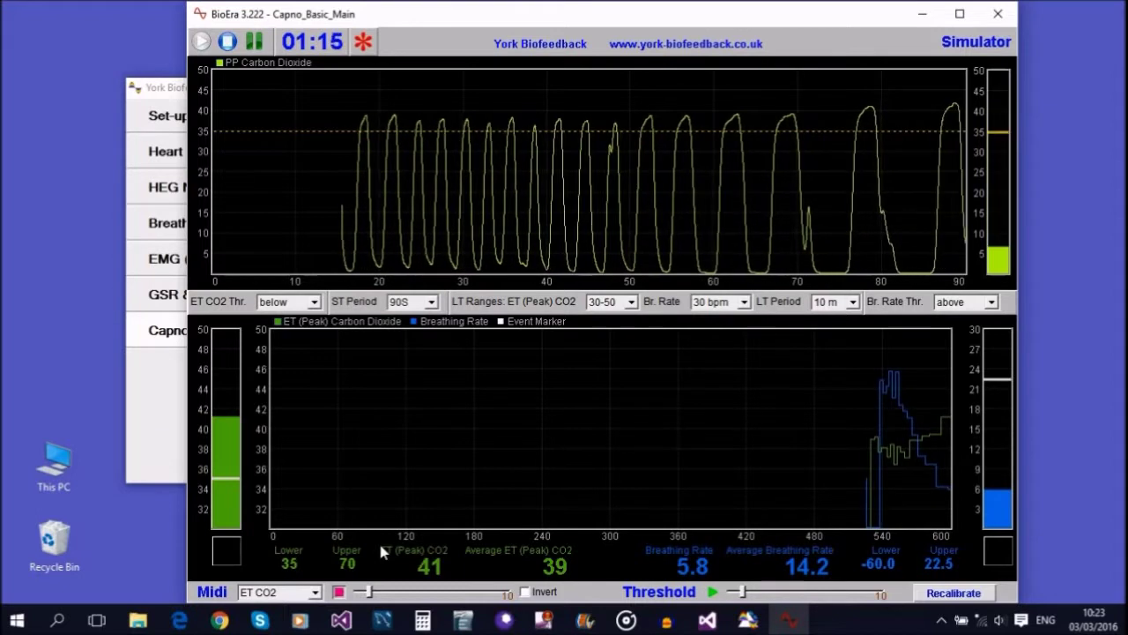
left_click(340, 593)
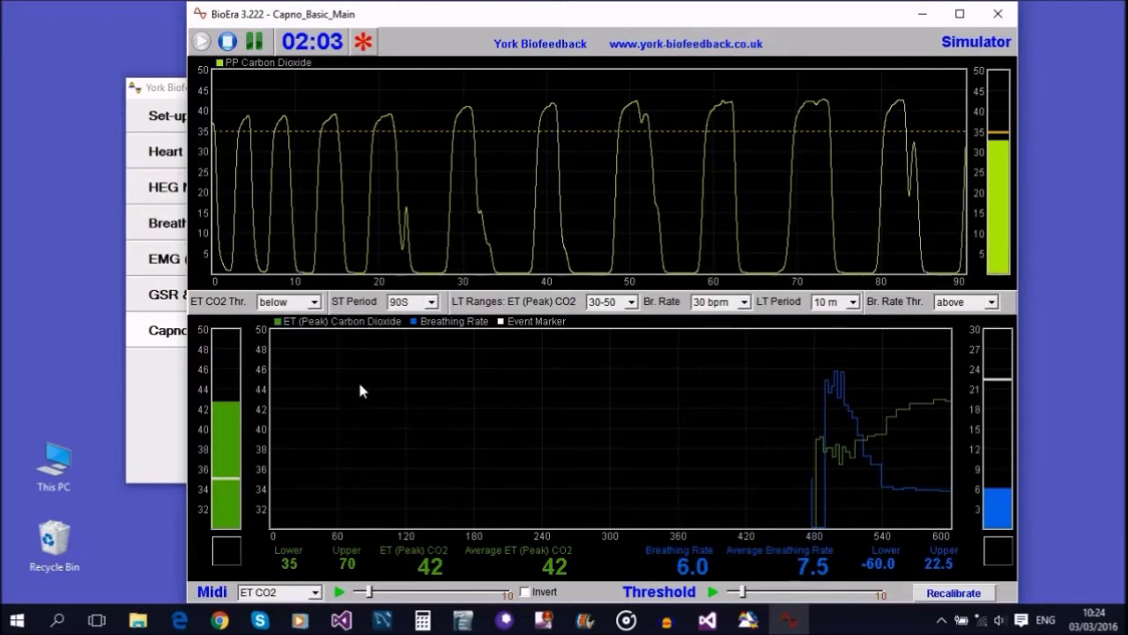
Step: Keep the long-term ET CO2 range at 30-50 and invert the MIDI feedback
left_click(629, 304)
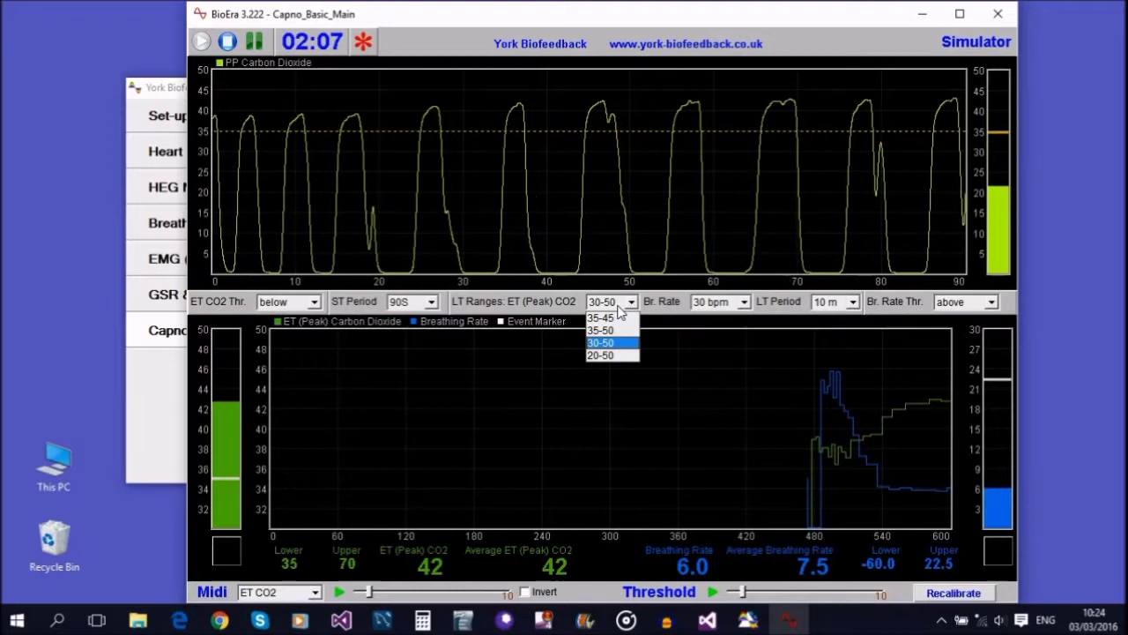
left_click(505, 419)
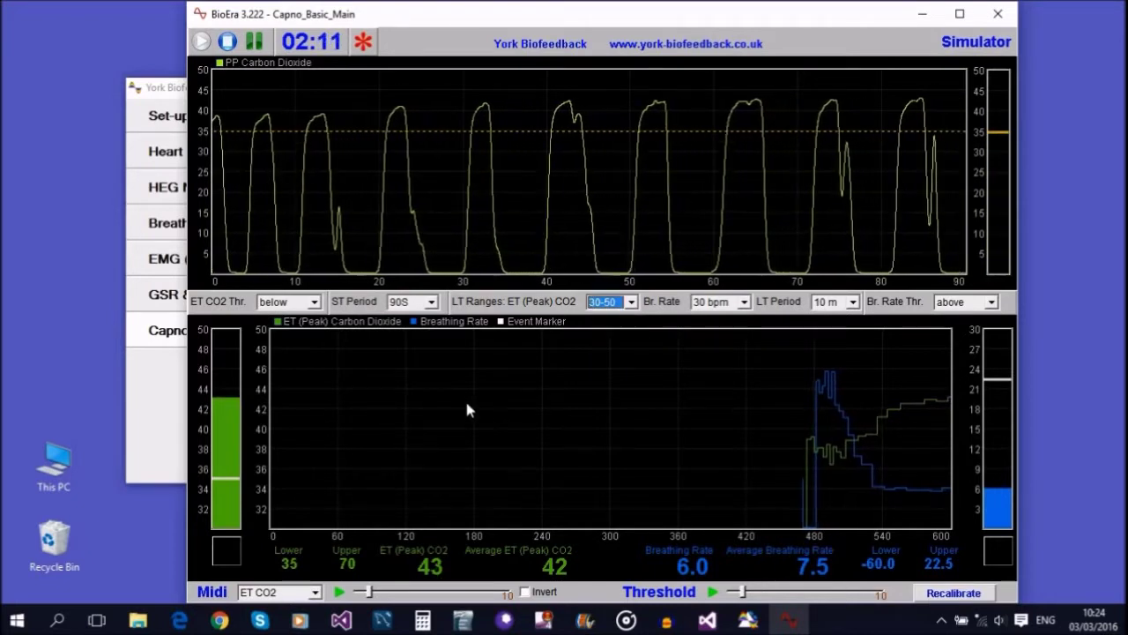
left_click(526, 593)
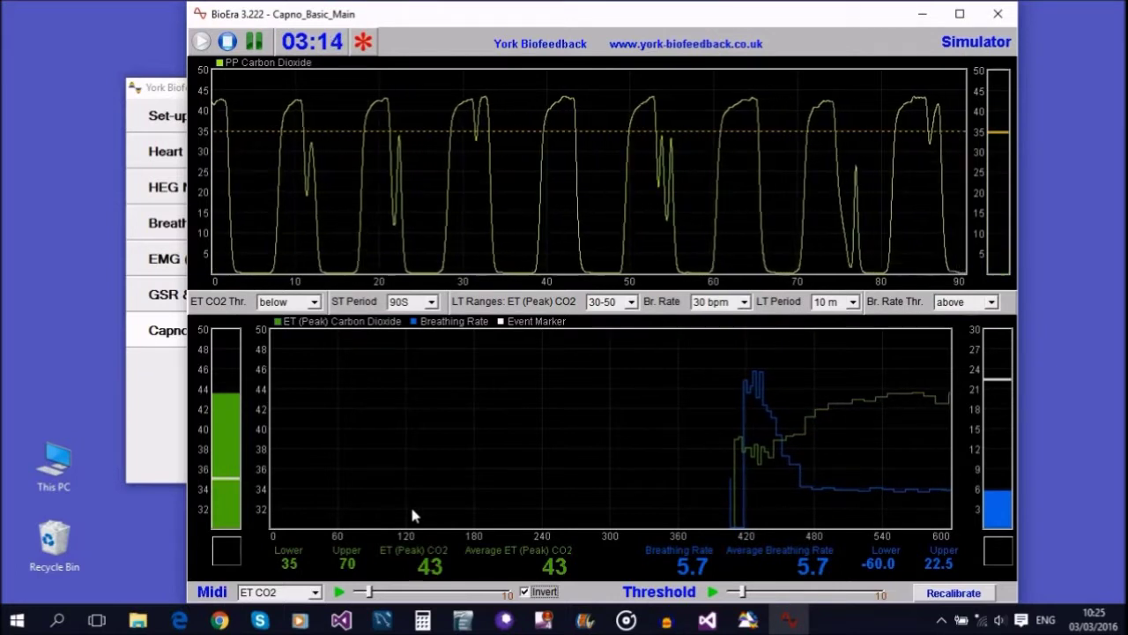
Step: Switch the MIDI feedback source to CO2 Threshold (limits 35 and 70)
left_click(315, 592)
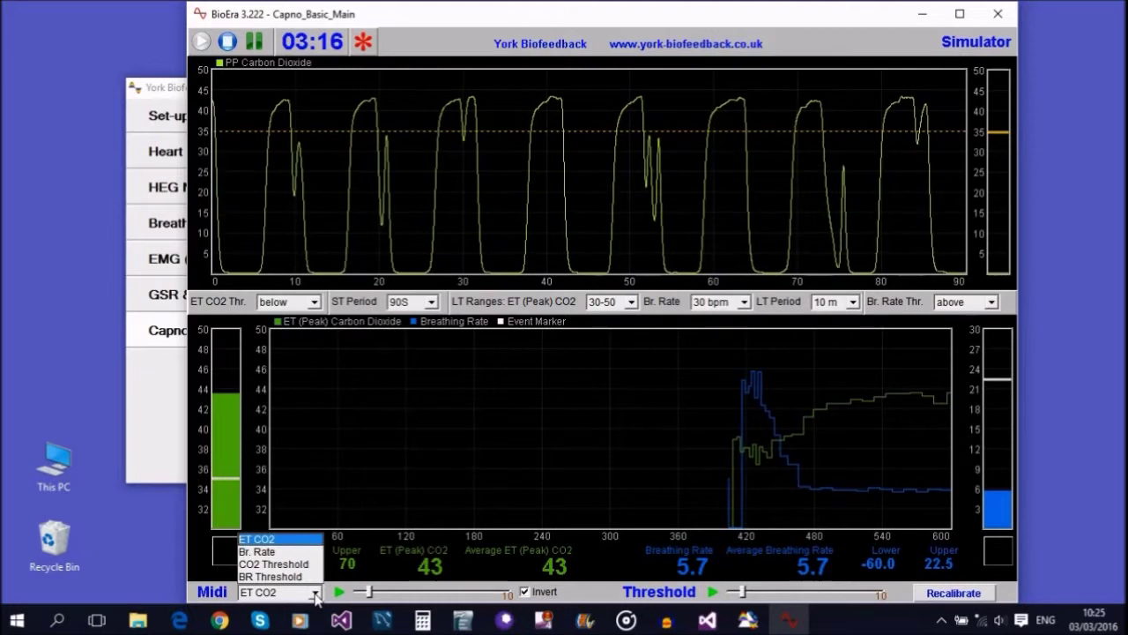
left_click(273, 564)
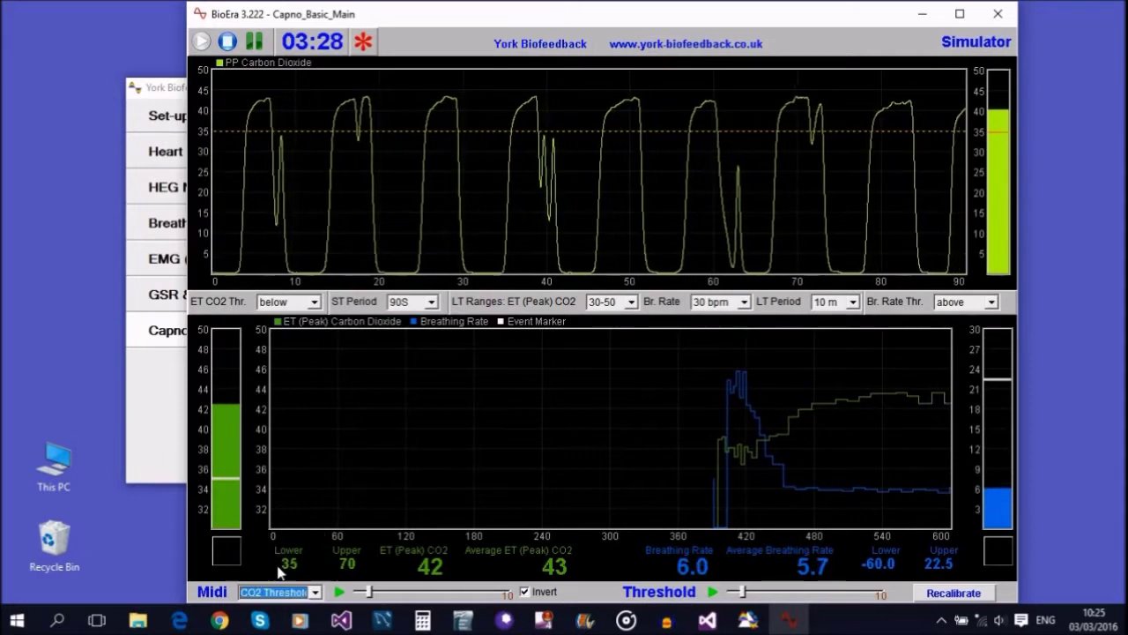
left_click(314, 302)
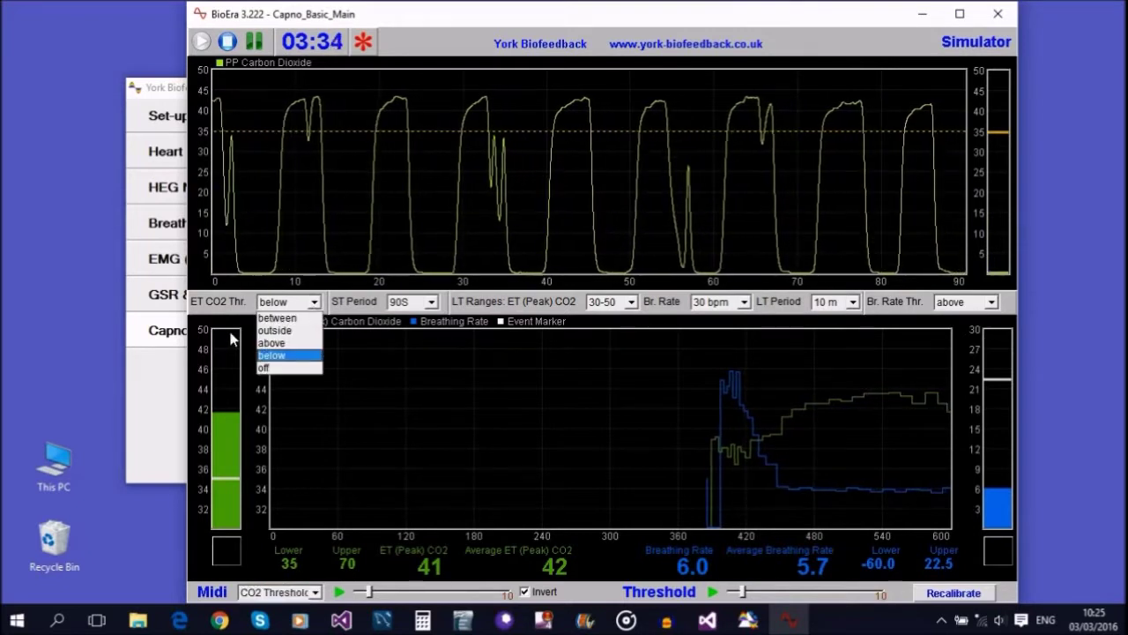
Step: Set the ET CO2 threshold mode to outside with lower limit 38 and upper 42
left_click(281, 329)
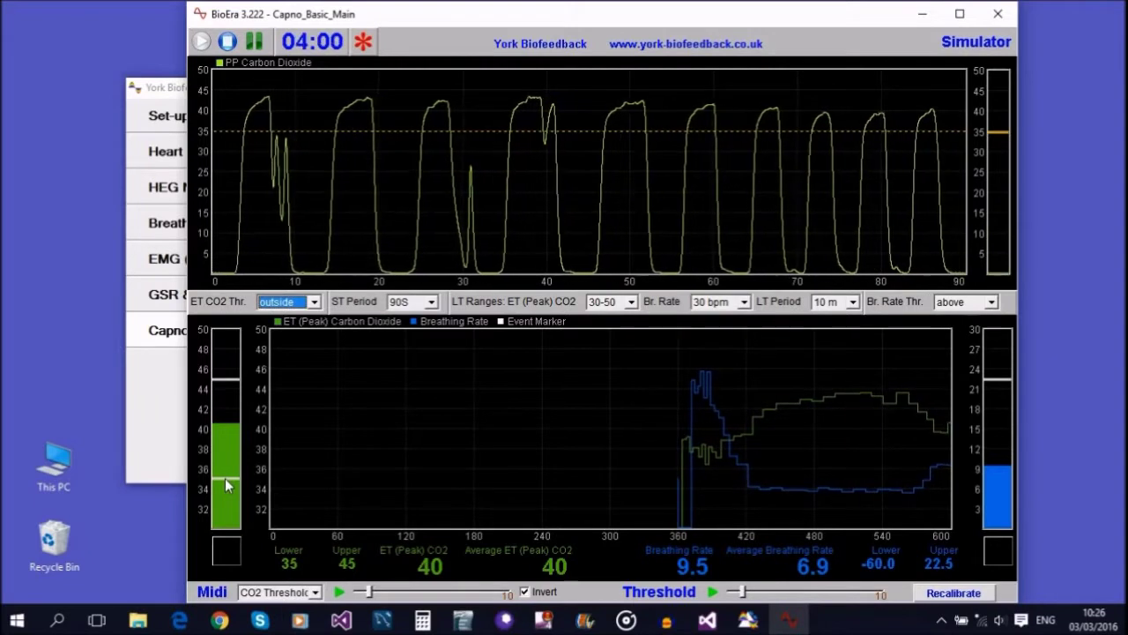
left_click(228, 452)
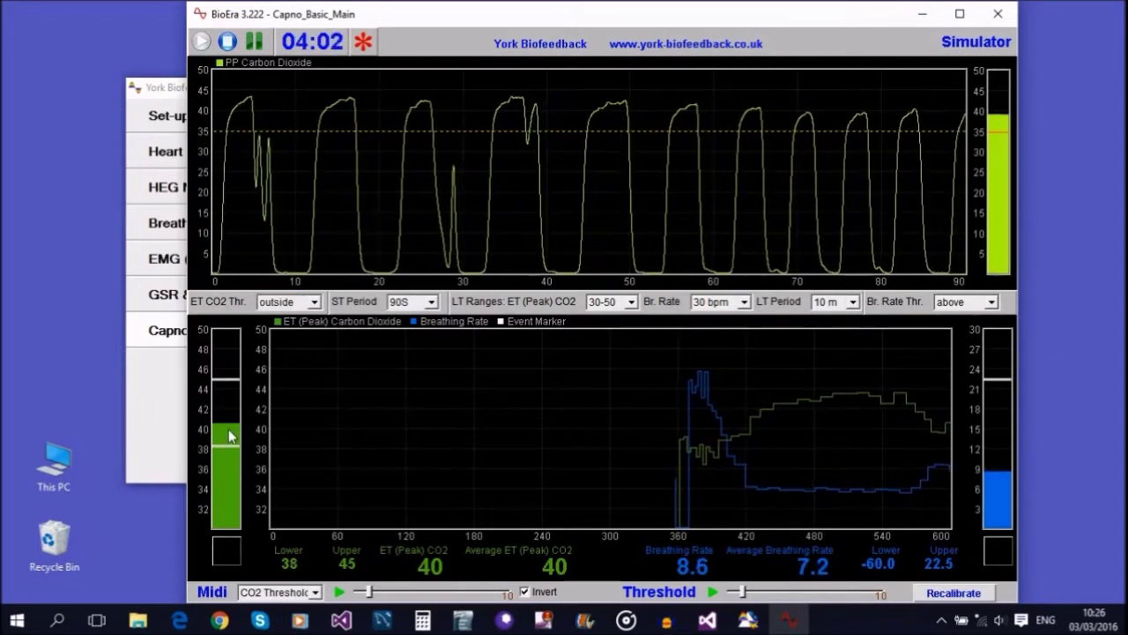
left_click(226, 399)
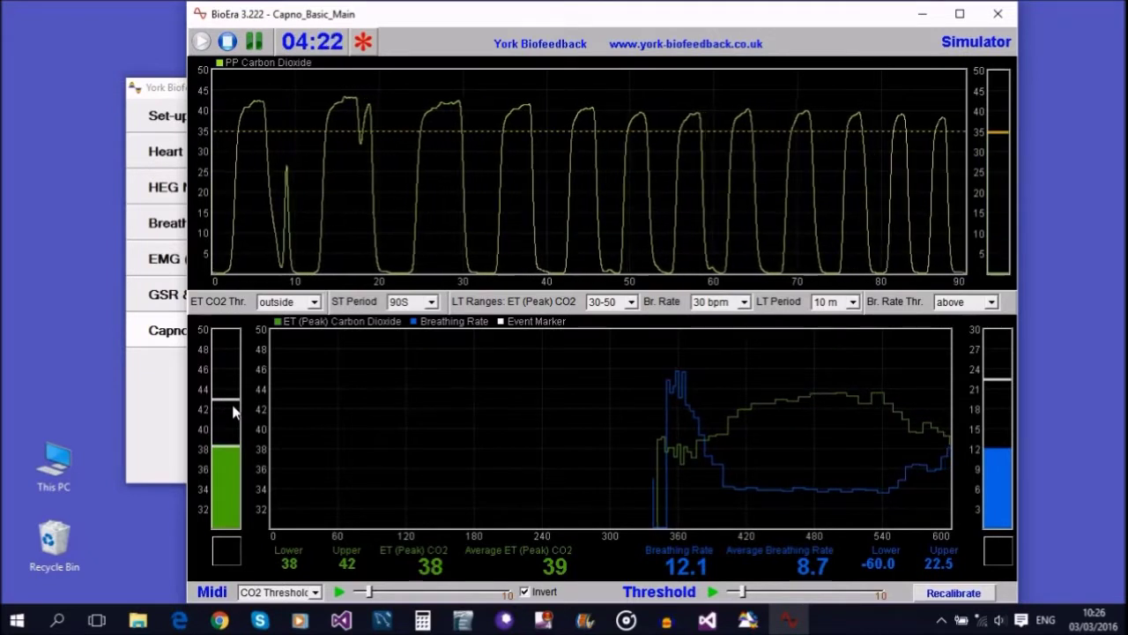
Step: Briefly play the MIDI feedback for the CO2 threshold, then switch it off
left_click(339, 593)
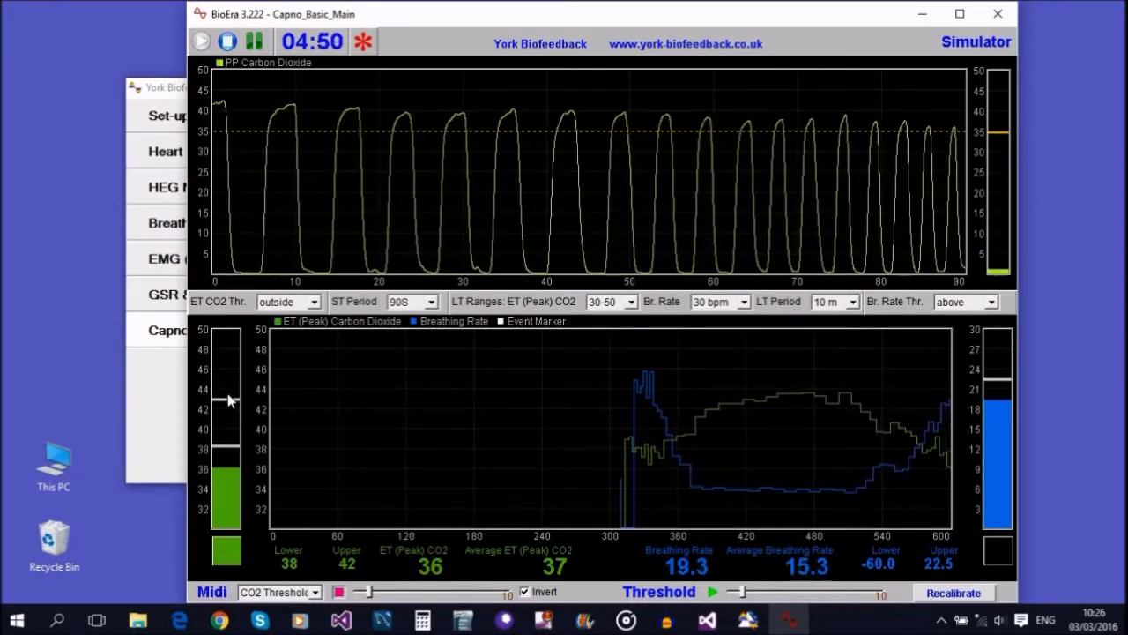
left_click(338, 591)
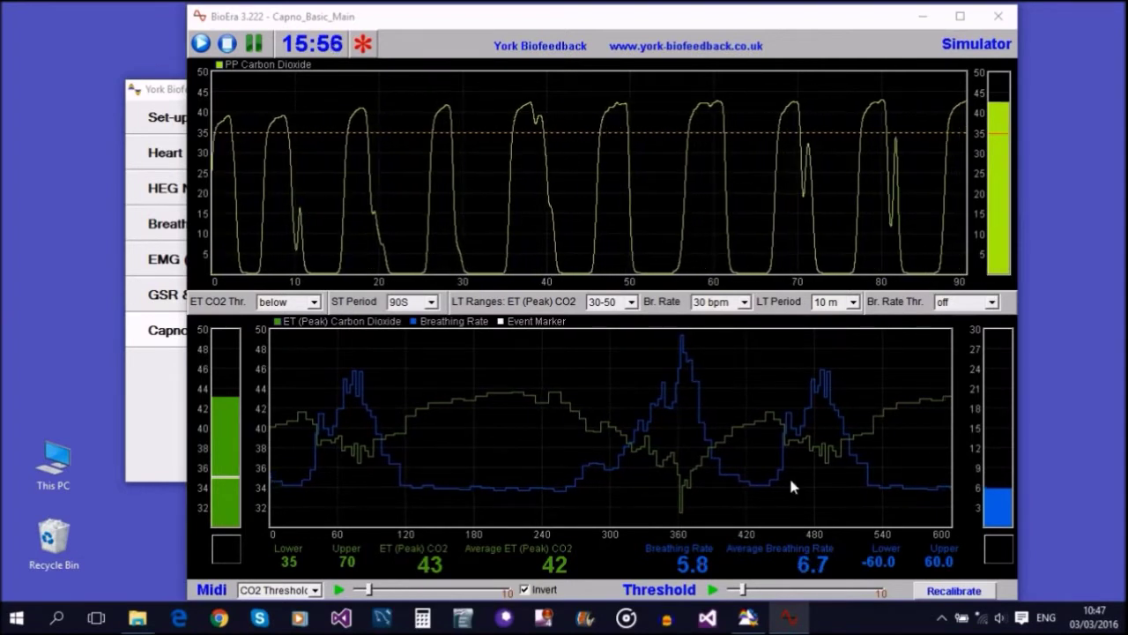
left_click(966, 302)
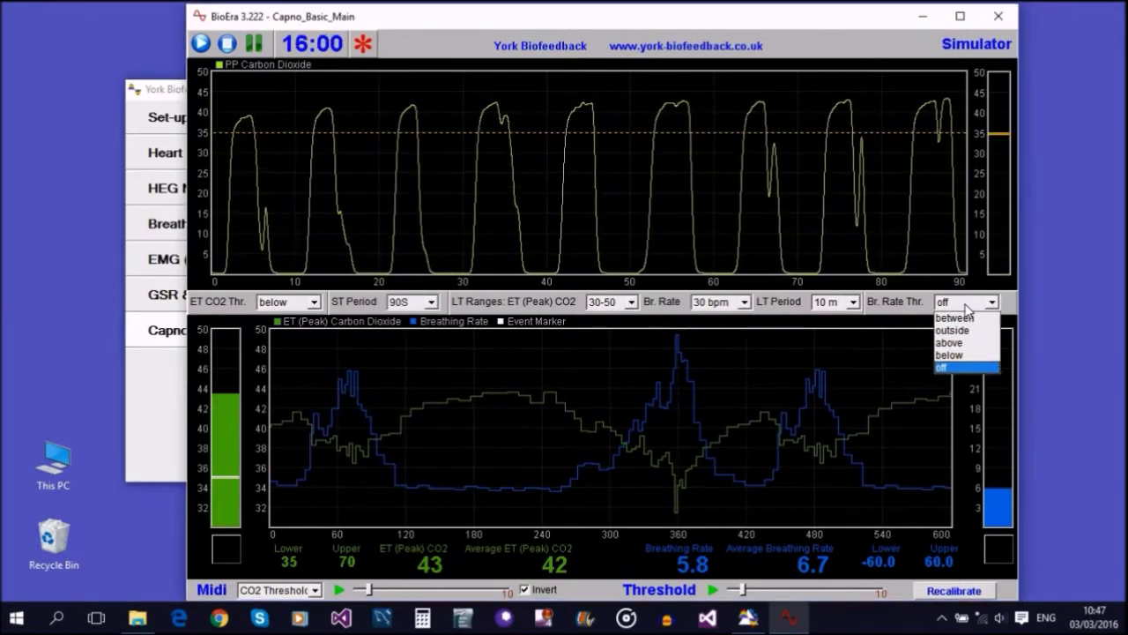
left_click(954, 369)
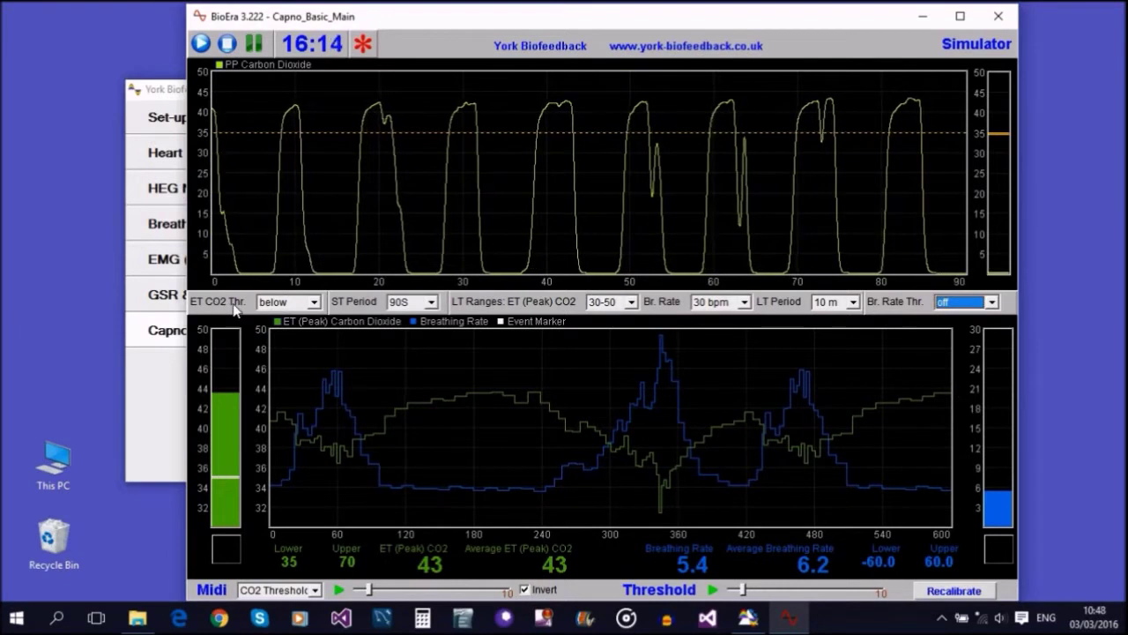
left_click(314, 303)
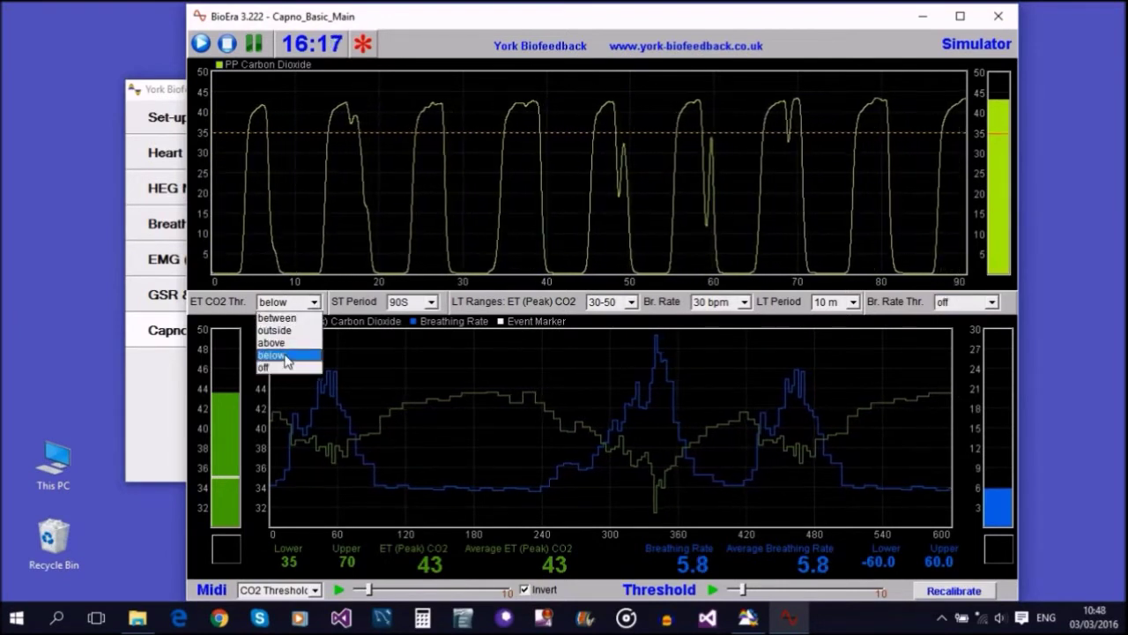
left_click(284, 356)
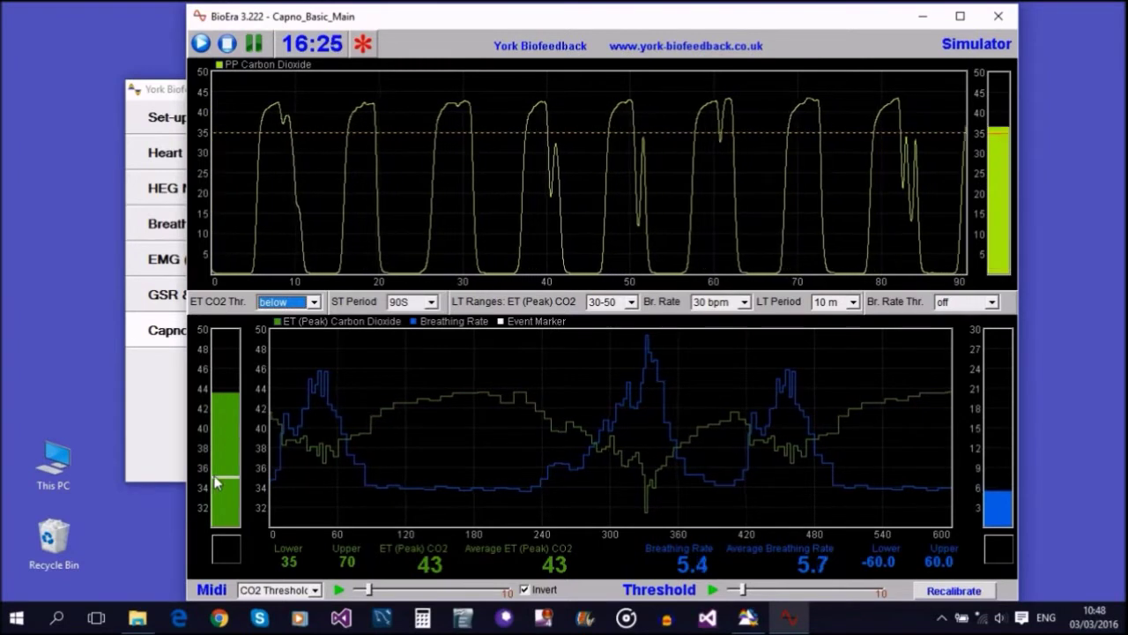
Step: Adjust the marker on the left ET CO2 bar until the lower limit reads 39
mouse_move(223, 483)
left_mouse_down()
mouse_move(227, 461)
mouse_move(231, 471)
left_mouse_up()
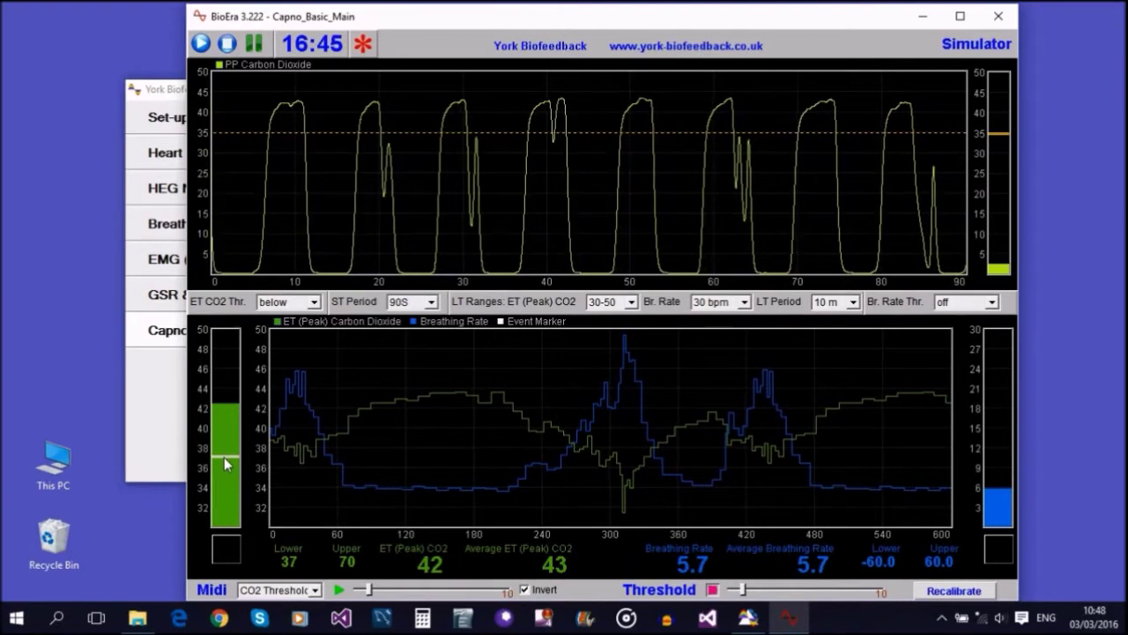
left_click(226, 363)
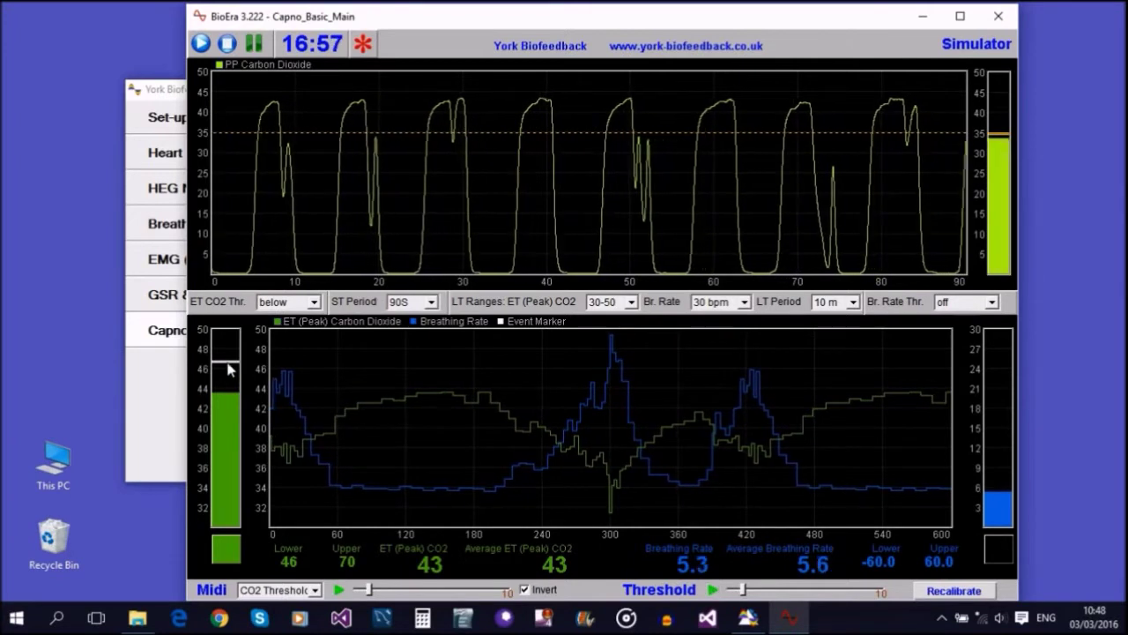
left_click_drag(231, 402, 232, 432)
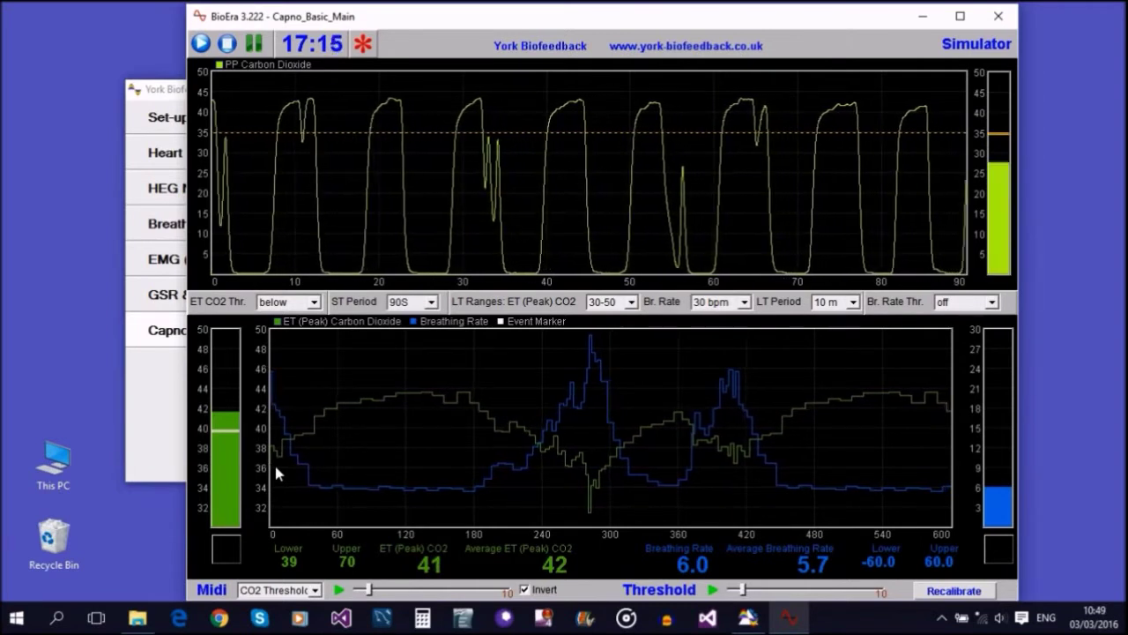
Step: Turn the ET CO2 threshold off and set the breathing-rate threshold to outside 7.5–22.5
left_click(312, 302)
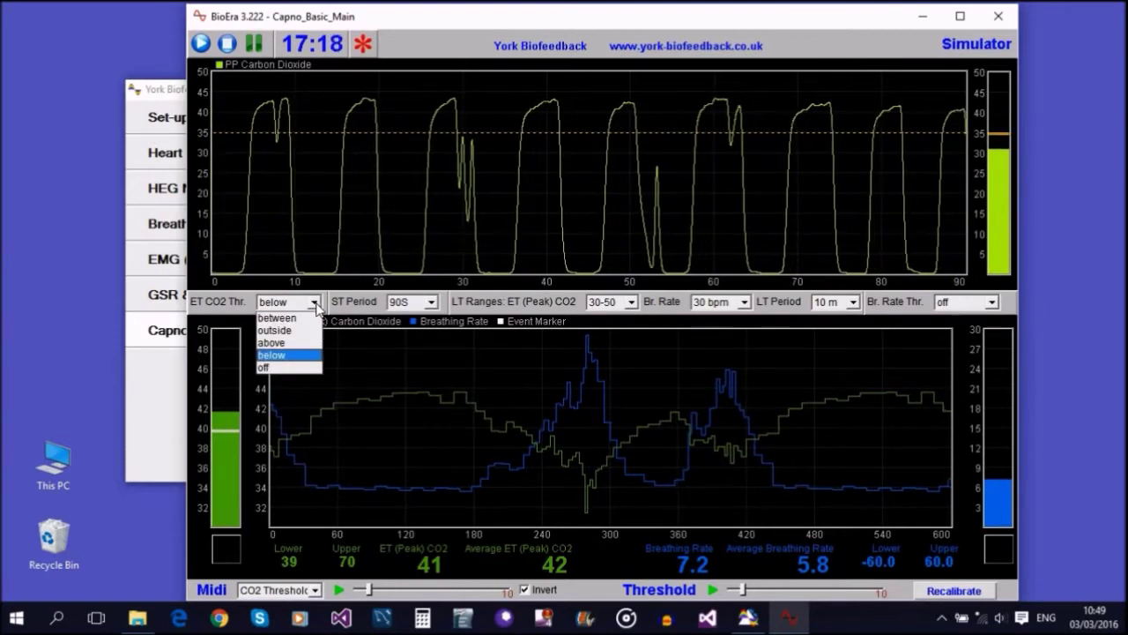
left_click(291, 368)
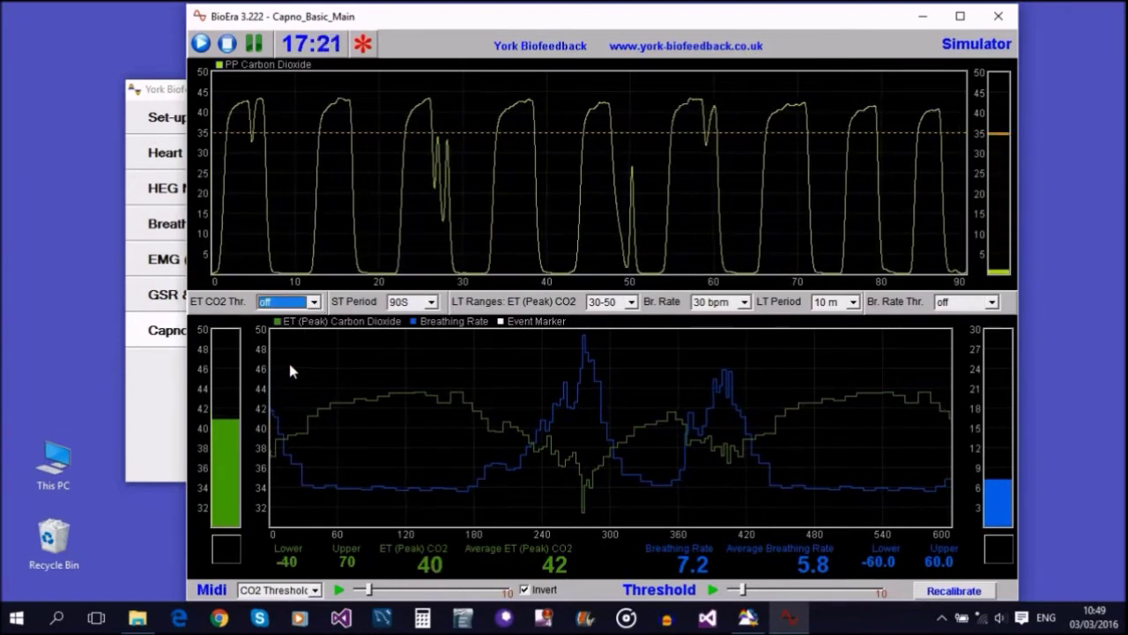
left_click(987, 302)
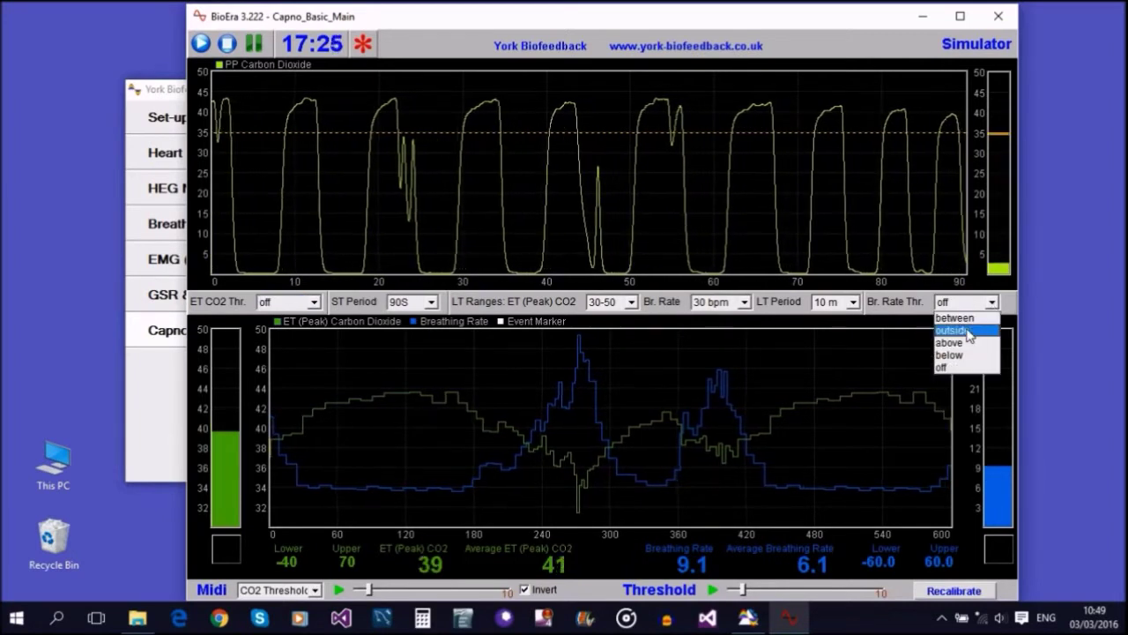
left_click(969, 332)
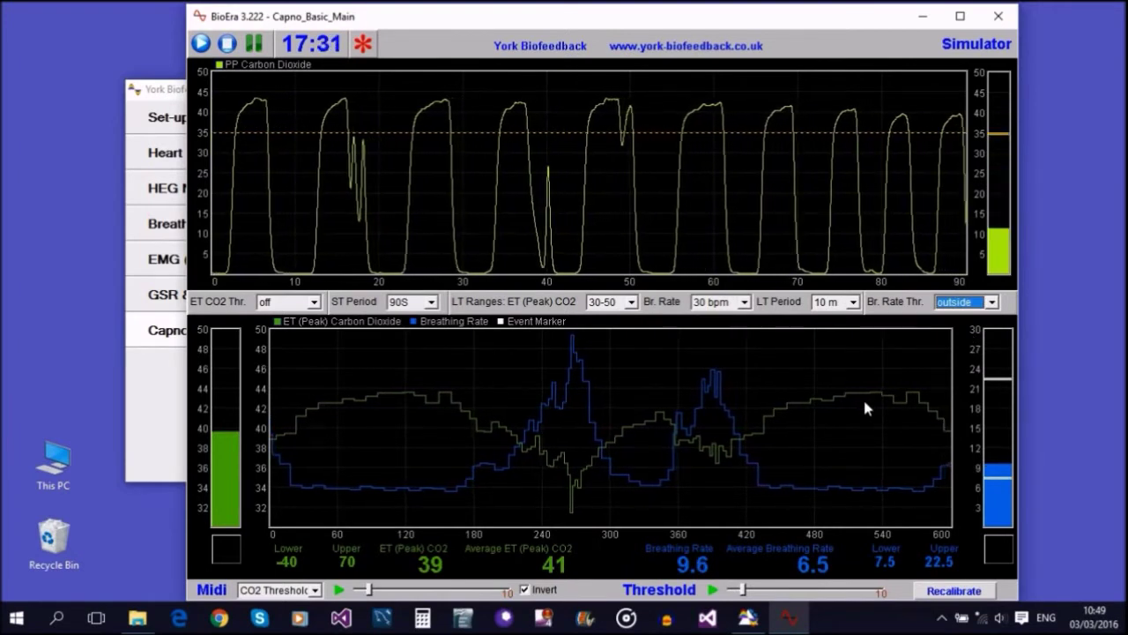
left_click(994, 302)
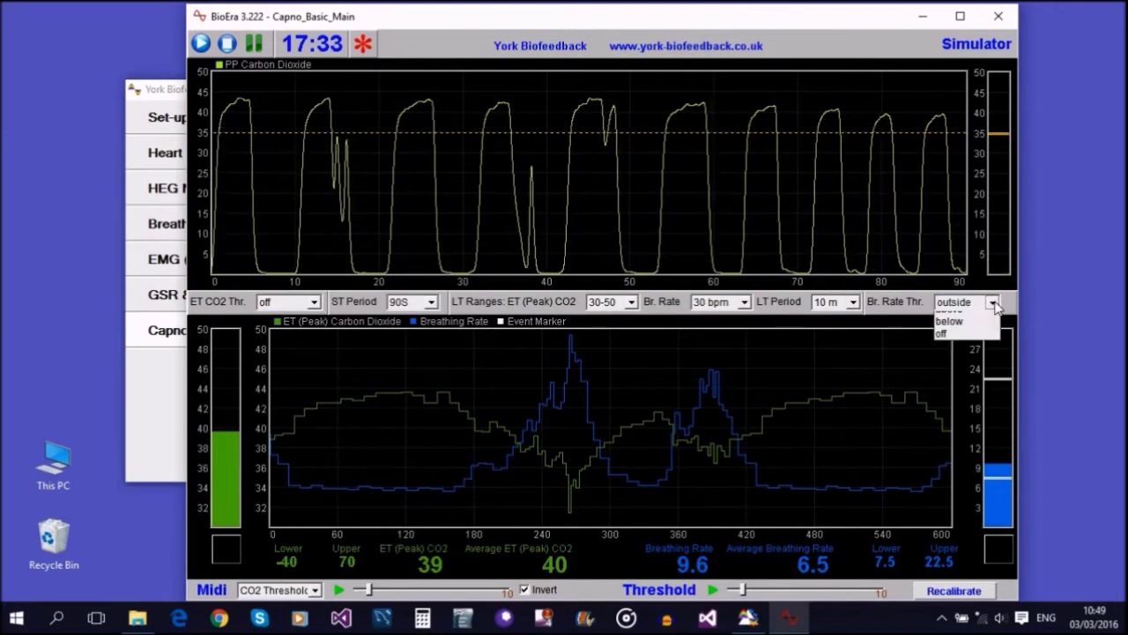
left_click(977, 332)
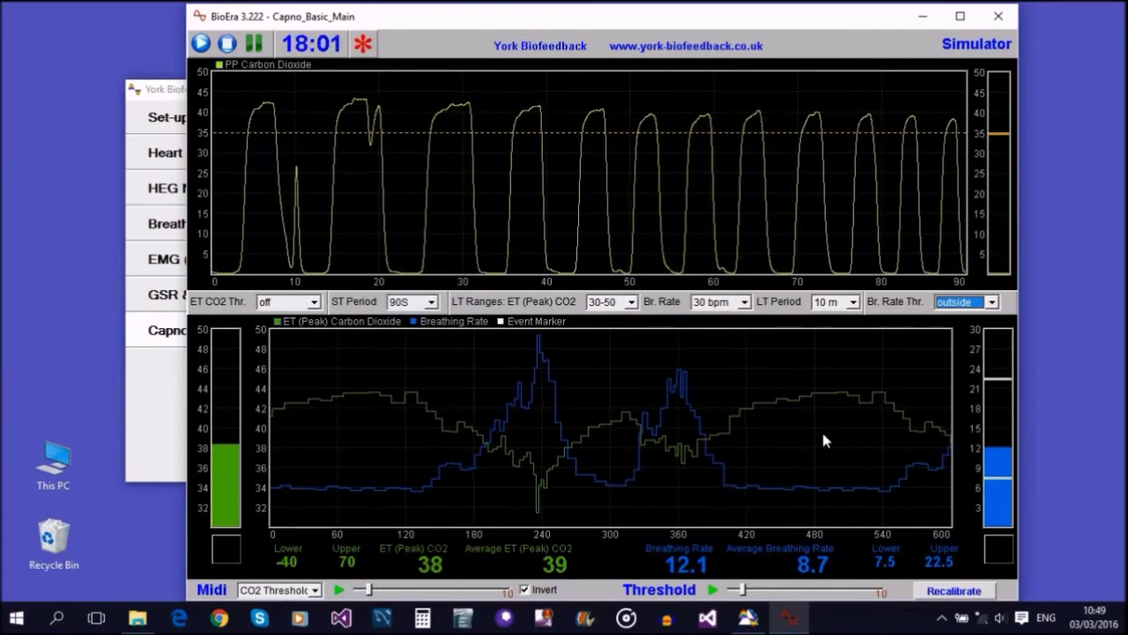
Step: Start the threshold feedback and drag the upper breathing-rate limit from 22.5 to 11.5
left_click(713, 591)
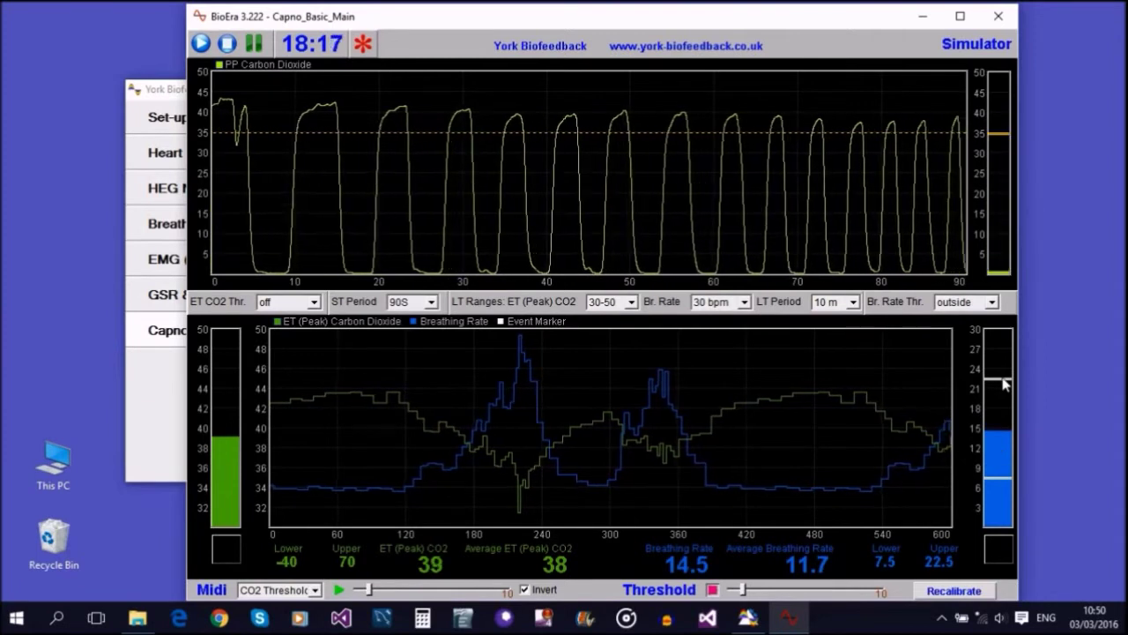
left_click_drag(1005, 383, 1005, 451)
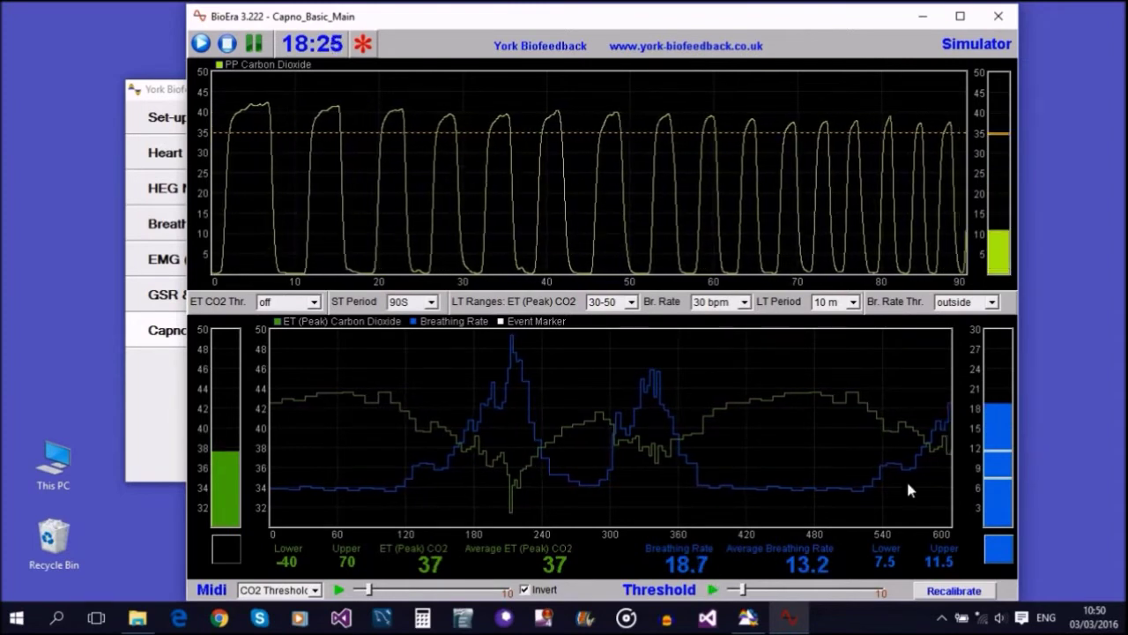
Step: Move the upper breathing-rate limit up to 23.3, leaving the lower at 7.5
left_click(999, 374)
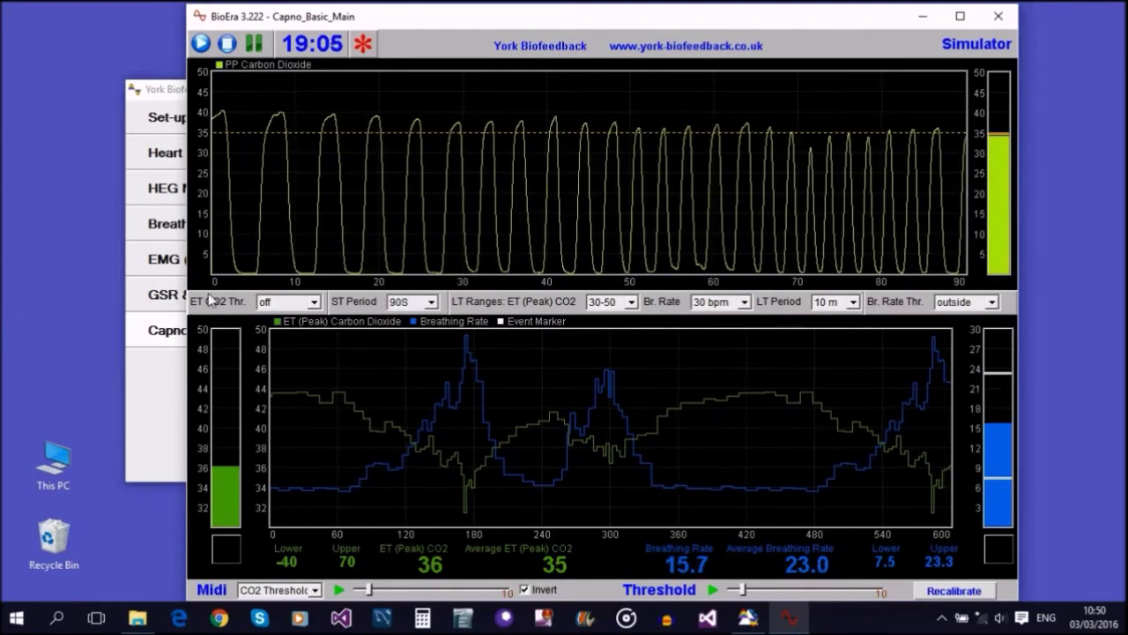
left_click(314, 302)
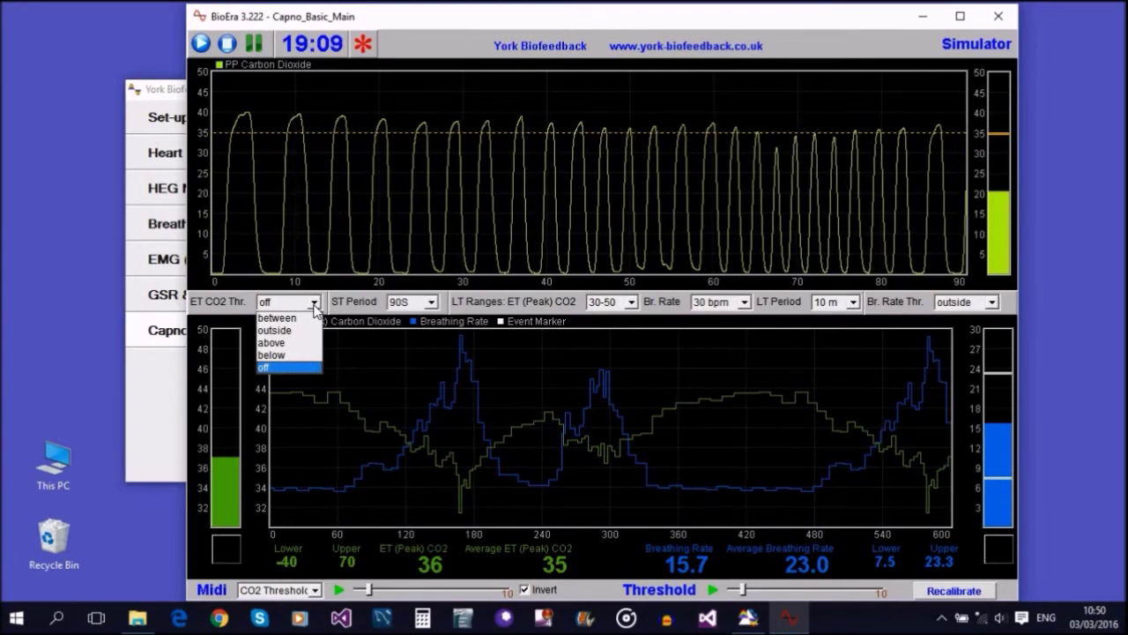
left_click(353, 348)
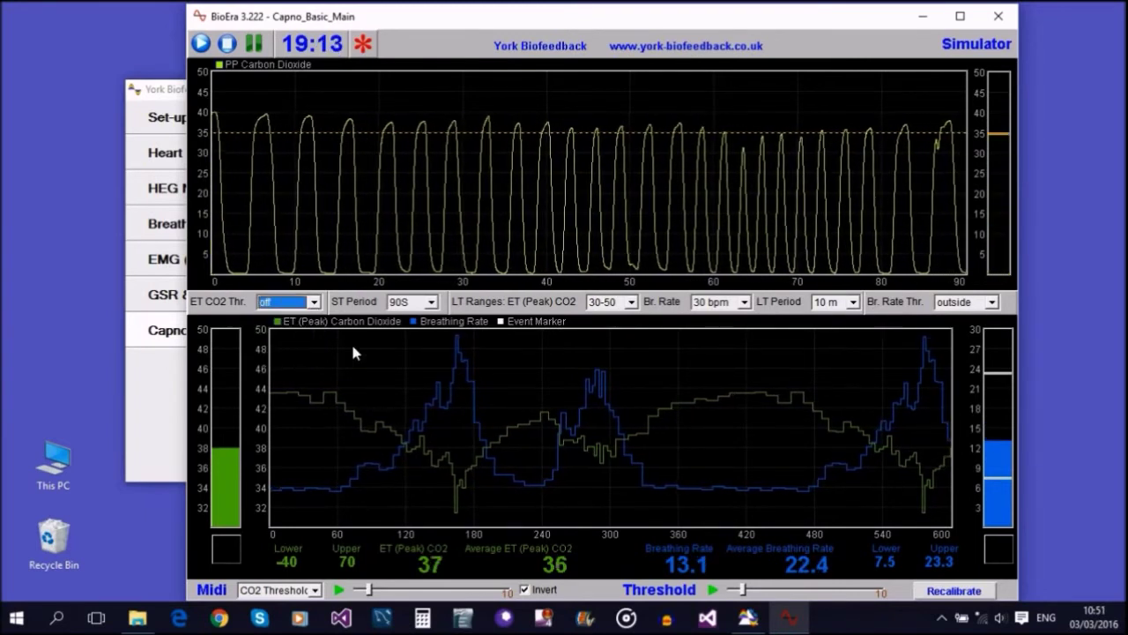